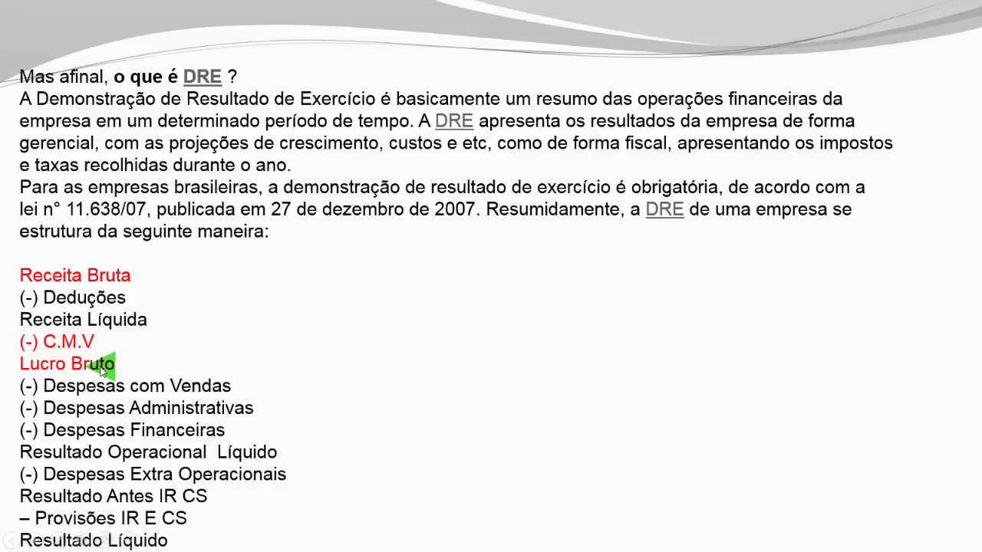
Switch to the Pasta1 workbook in Excel and select the Receita Bruta line.
{"action": "key", "text": "super"}
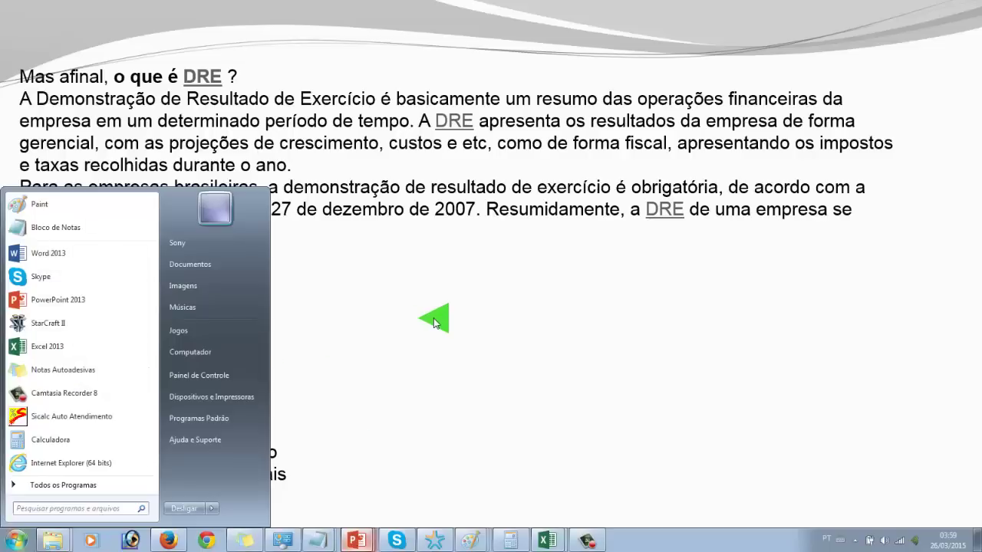
{"action": "left_click", "coordinate": [547, 541]}
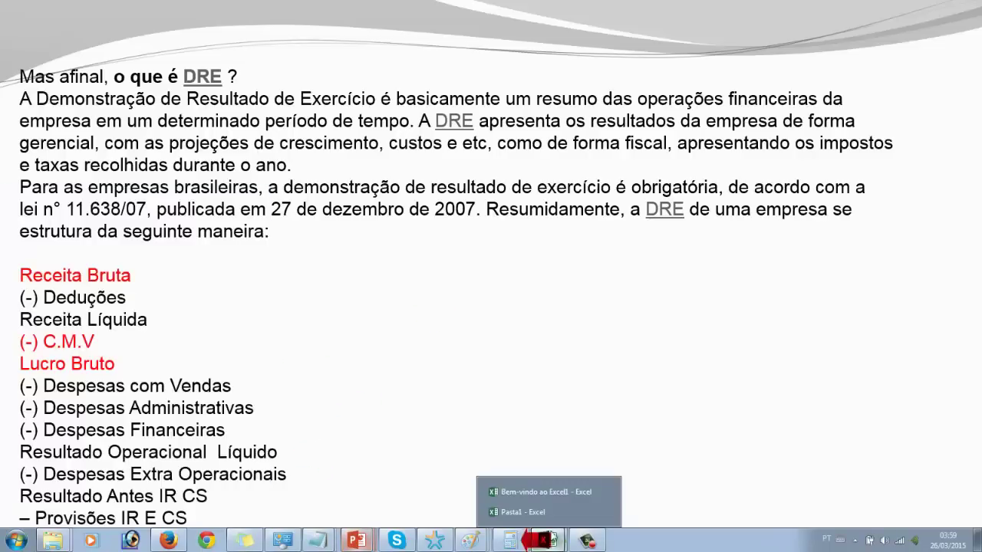
{"action": "left_click", "coordinate": [554, 518]}
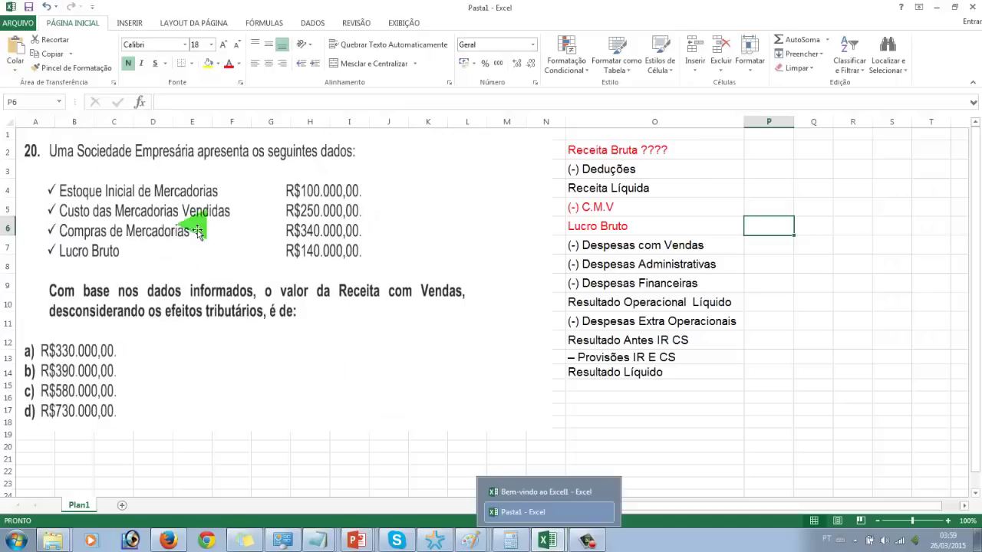
{"action": "left_click", "coordinate": [273, 440]}
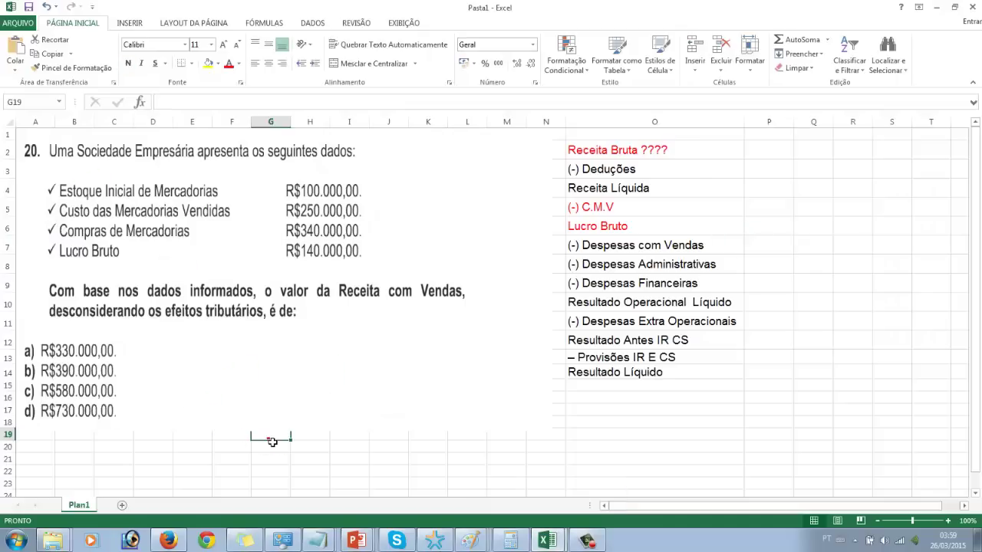
{"action": "left_click", "coordinate": [688, 215]}
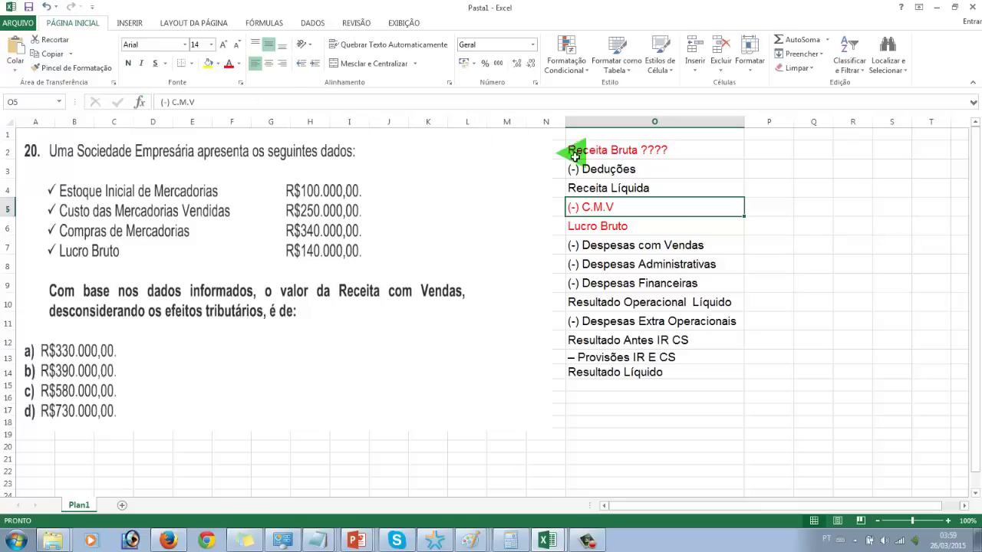
{"action": "double_click", "coordinate": [680, 154]}
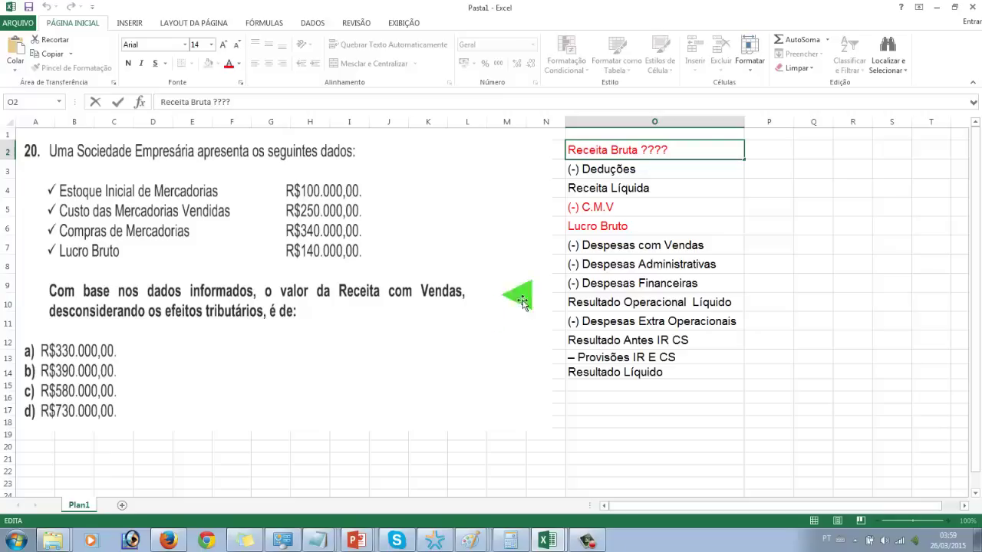
Clear the Deduções and Receita Líquida lines from the income statement structure in column O.
{"action": "left_click", "coordinate": [638, 168]}
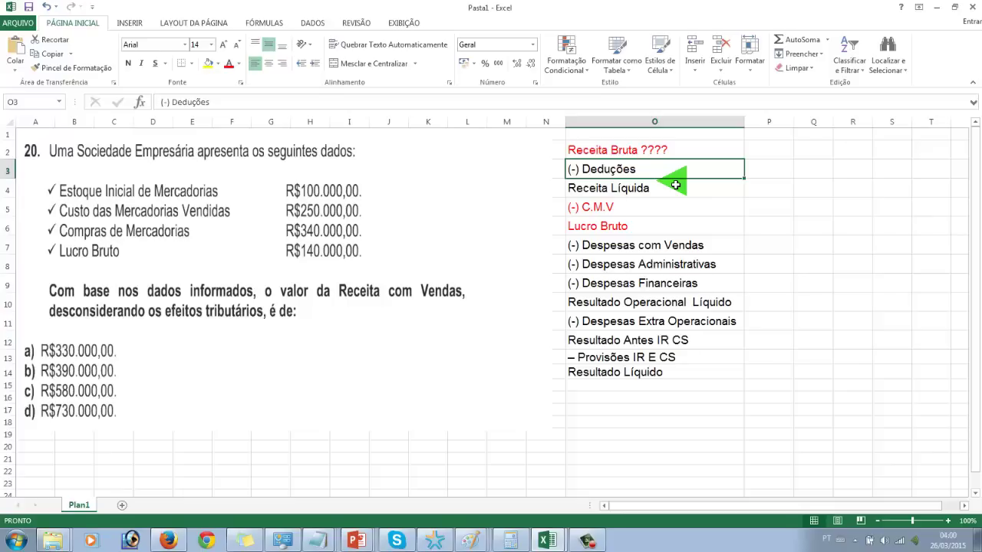
{"action": "key", "text": "Delete"}
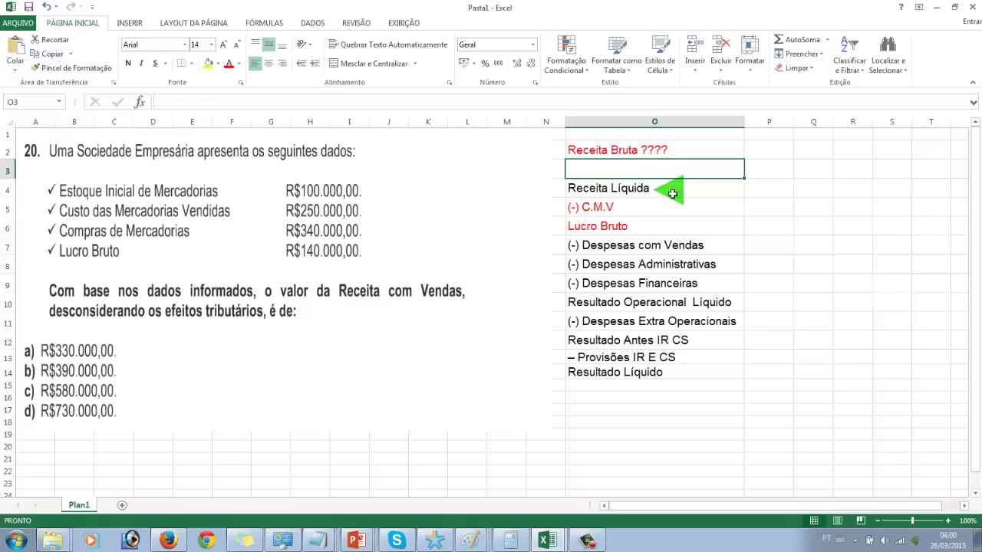
{"action": "left_click", "coordinate": [672, 193]}
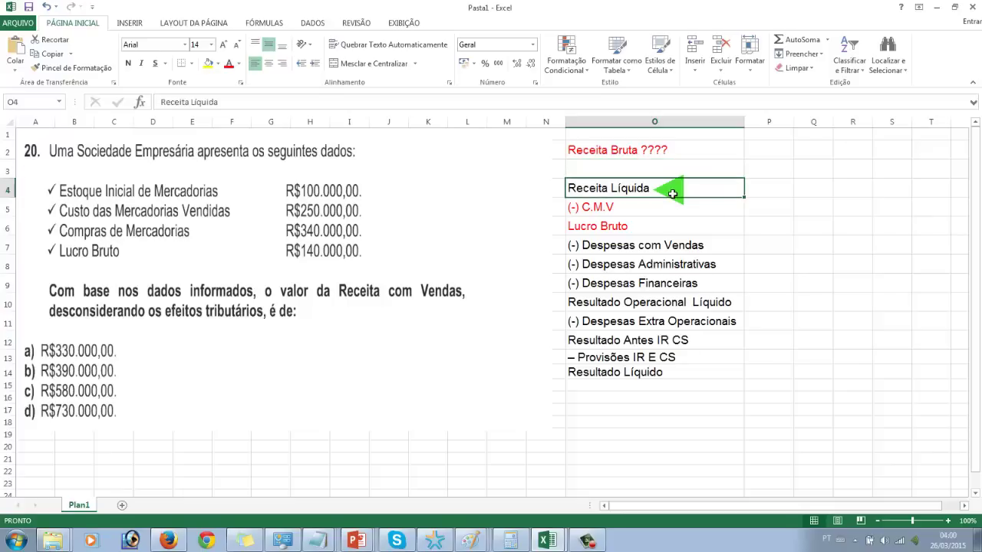
{"action": "key", "text": "Delete"}
Clear the lines Despesas com Vendas, Despesas Administrativas and Despesas Financeiras in column O.
{"action": "left_click", "coordinate": [679, 247]}
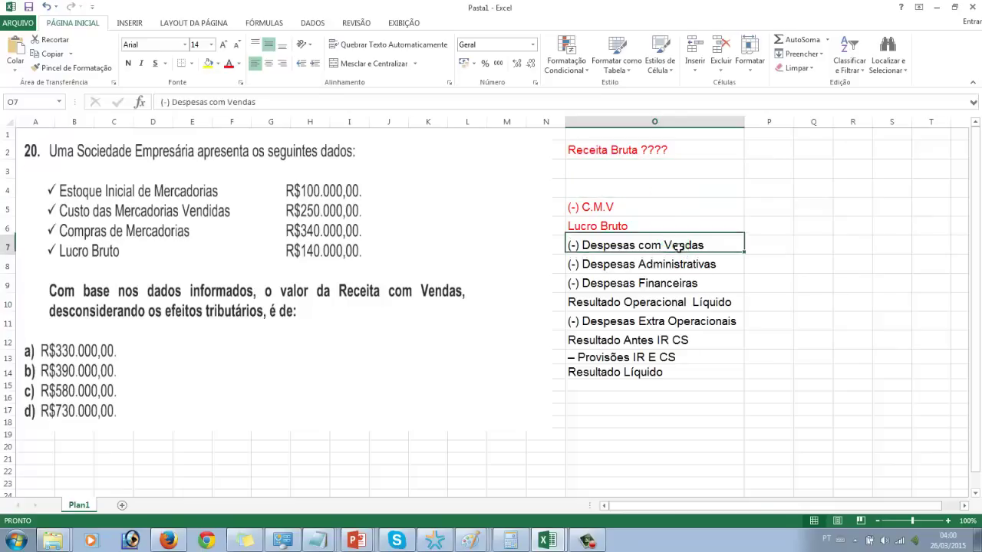
{"action": "key", "text": "Delete"}
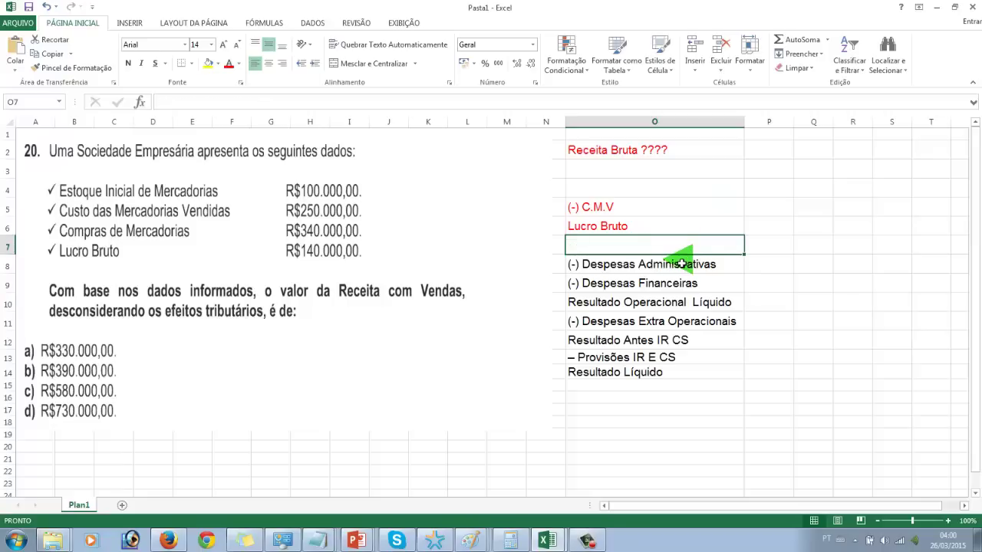
{"action": "left_click", "coordinate": [677, 266]}
{"action": "key", "text": "Delete"}
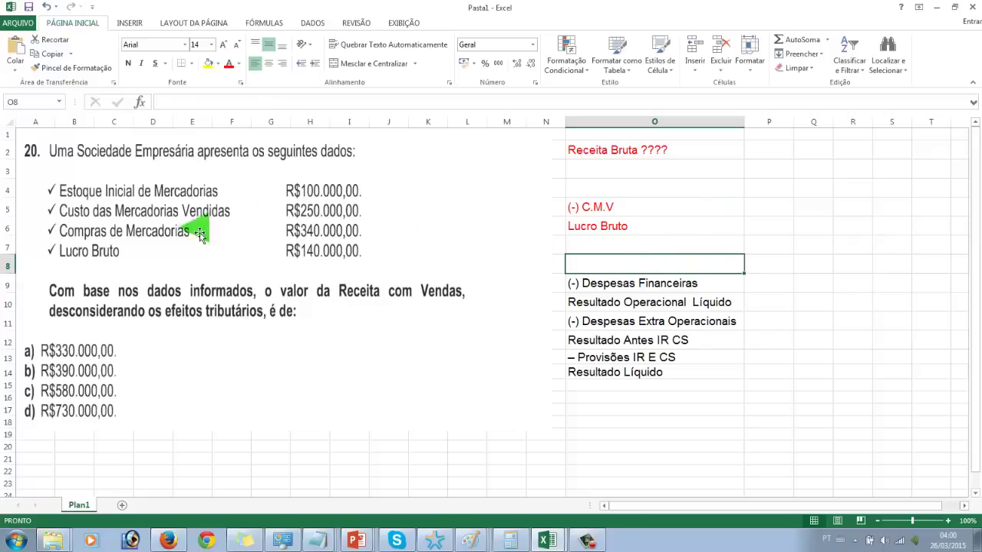
{"action": "left_click", "coordinate": [653, 306]}
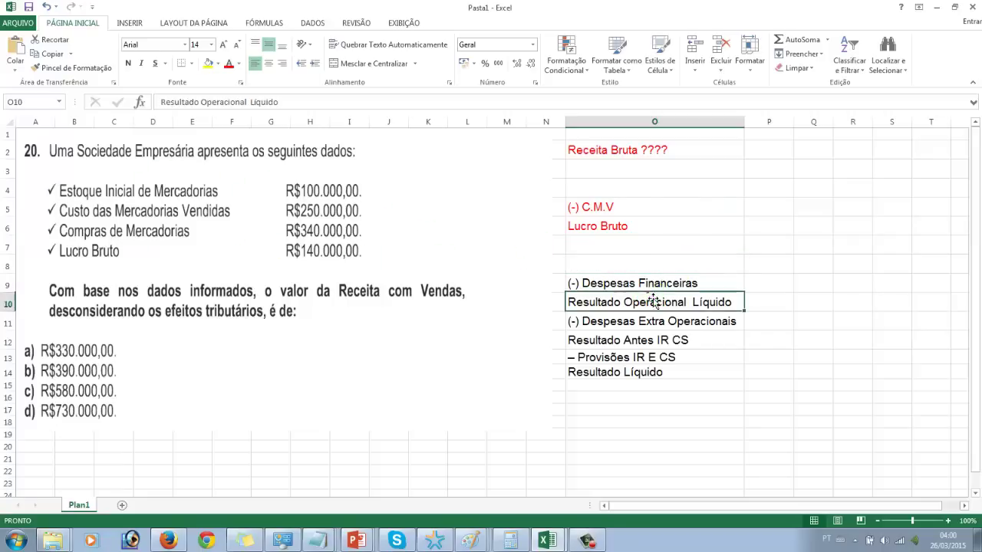
{"action": "left_click", "coordinate": [657, 283]}
{"action": "key", "text": "Delete"}
Clear Resultado Operacional Líquido, Despesas Extra Operacionais, Resultado Antes IR CS, Provisões IR E CS and Resultado Líquido from column O.
{"action": "left_click", "coordinate": [665, 309]}
{"action": "key", "text": "Delete"}
{"action": "left_click", "coordinate": [671, 322]}
{"action": "key", "text": "Delete"}
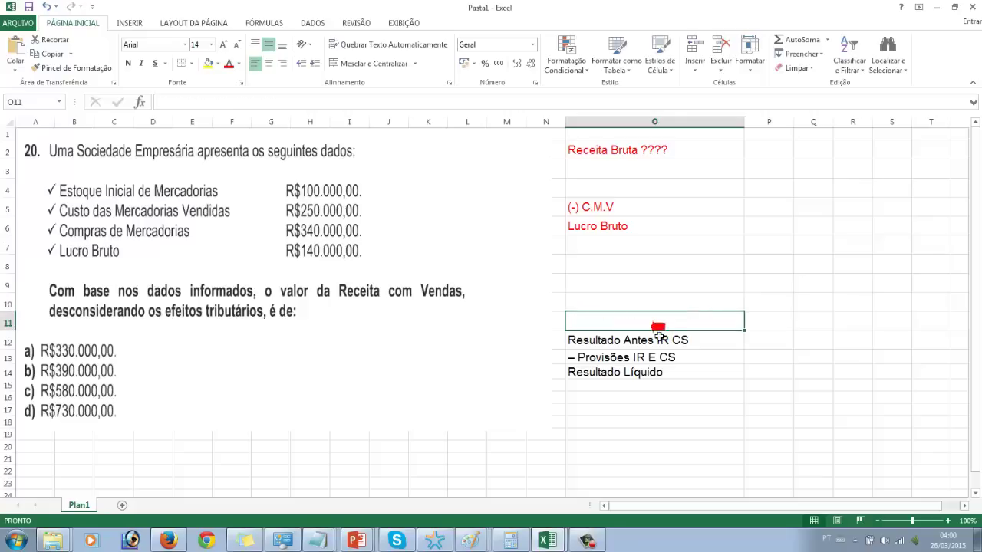
{"action": "left_click", "coordinate": [659, 340]}
{"action": "key", "text": "Delete"}
{"action": "left_click", "coordinate": [655, 372]}
{"action": "key", "text": "Delete"}
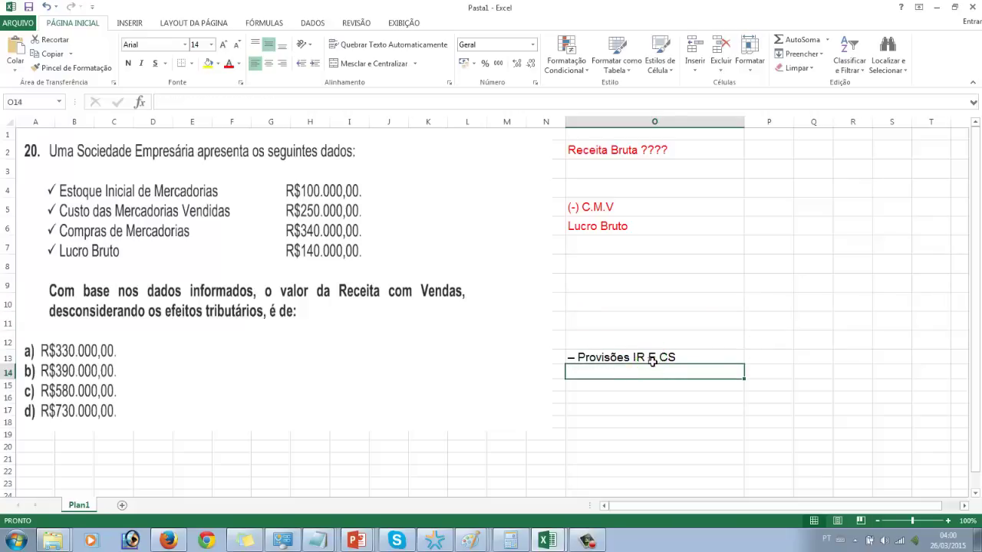
{"action": "left_click", "coordinate": [653, 357]}
{"action": "key", "text": "Delete"}
Enter 140000 in cell P6 as the Lucro Bruto value.
{"action": "left_click", "coordinate": [664, 152]}
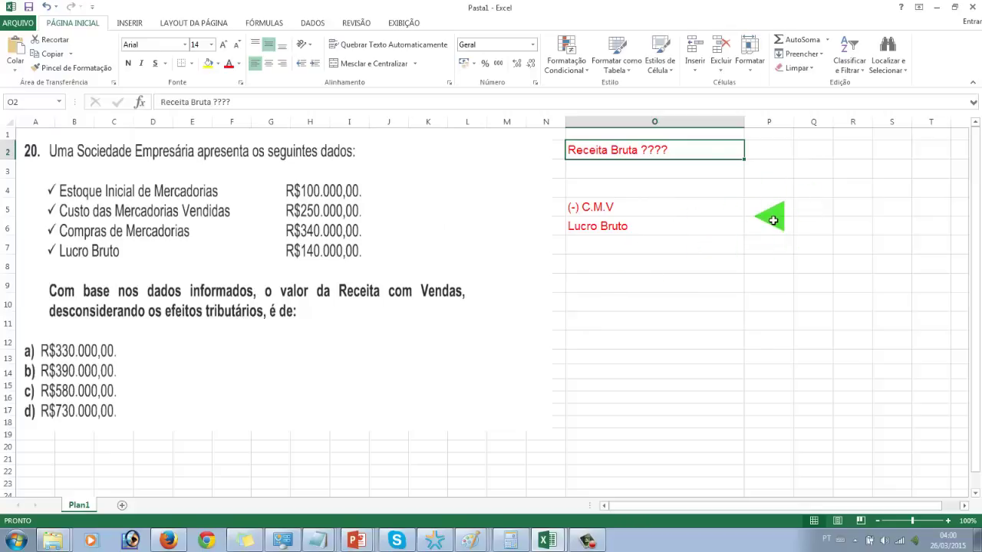
{"action": "left_click", "coordinate": [776, 154]}
{"action": "left_click", "coordinate": [776, 231]}
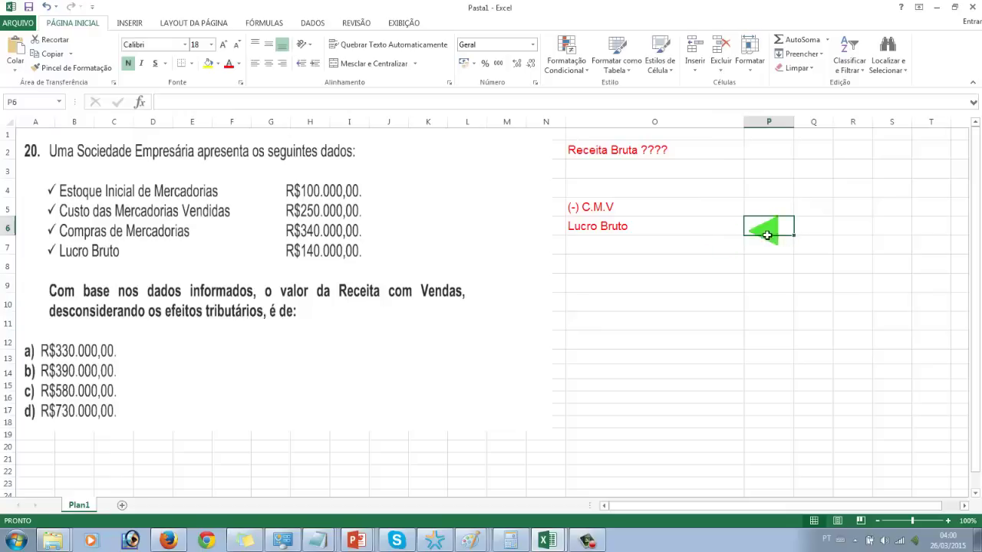
{"action": "type", "text": "14"}
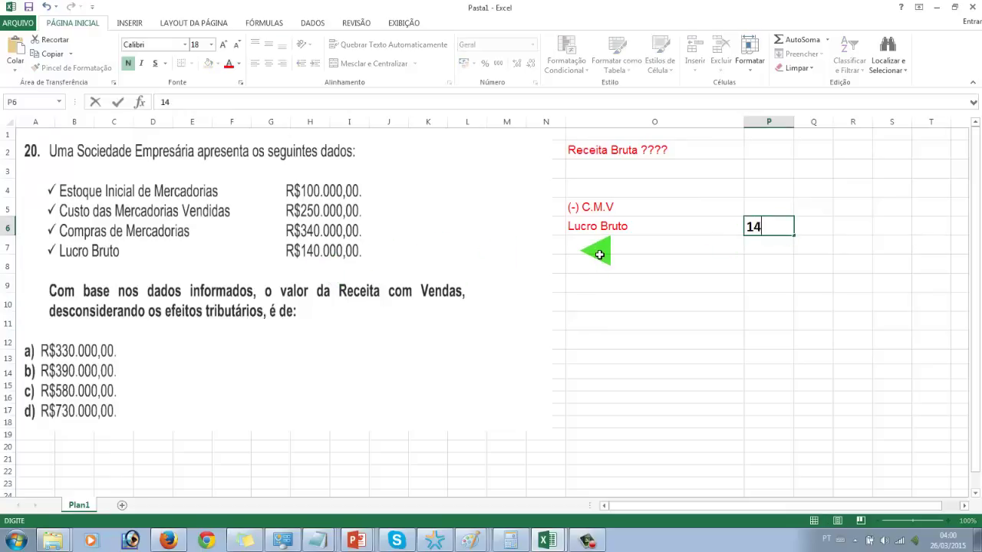
{"action": "type", "text": "0000"}
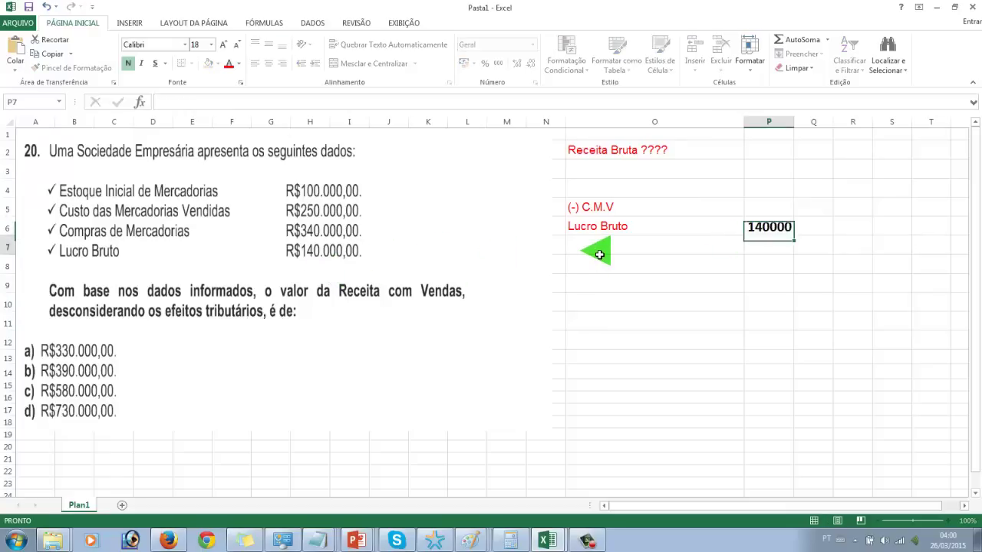
{"action": "key", "text": "Return"}
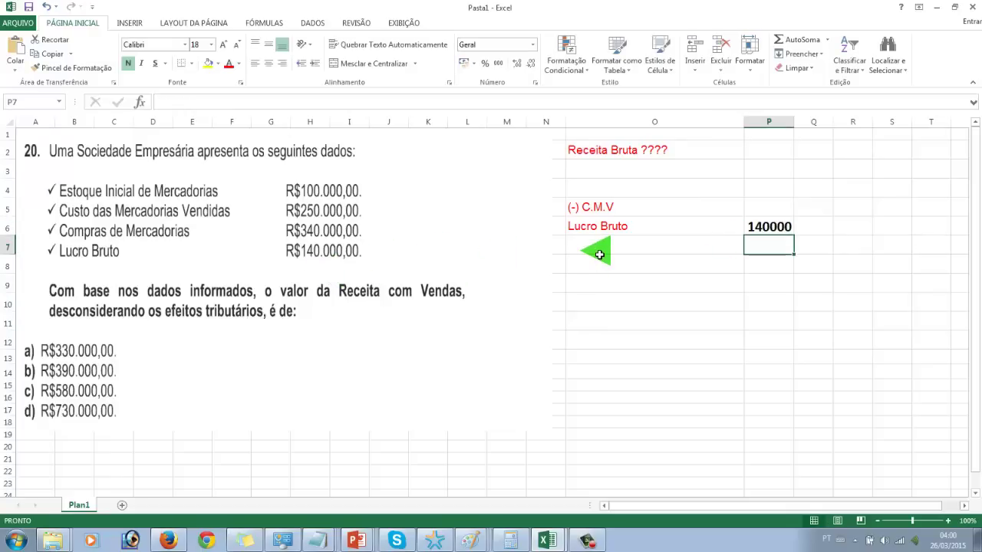
Enter 250000 in cell P5 as the C.M.V value.
{"action": "key", "text": "Up"}
{"action": "key", "text": "Up"}
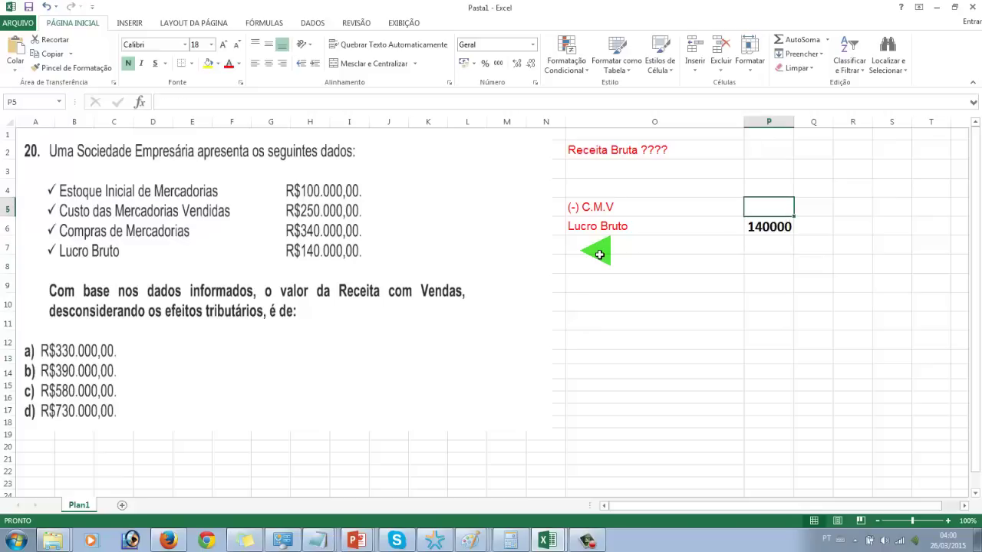
{"action": "type", "text": "250000"}
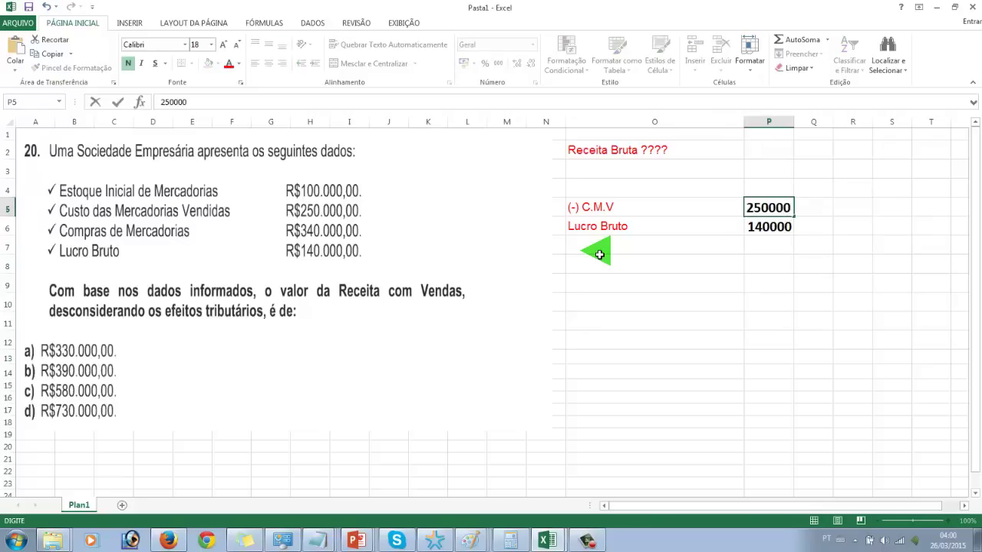
{"action": "key", "text": "Return"}
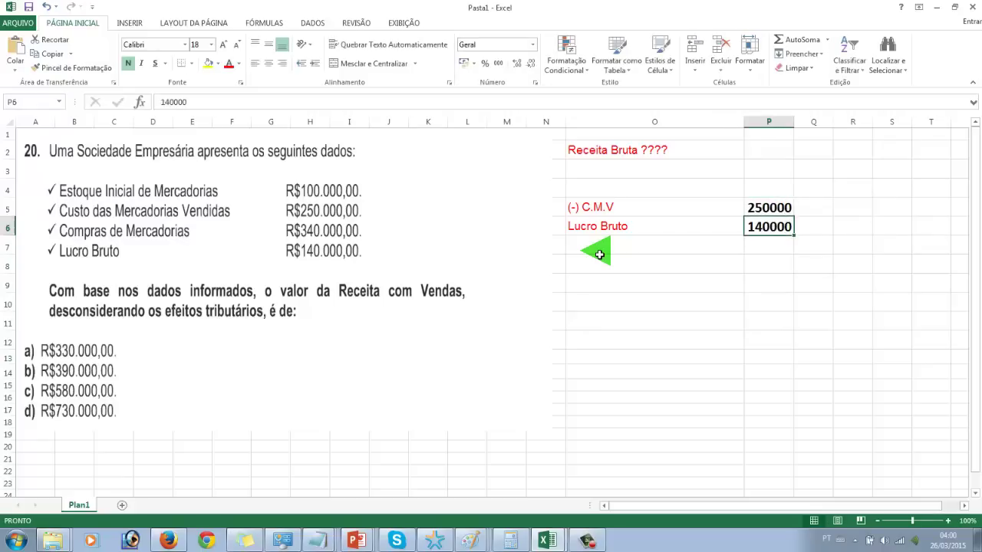
Enter a question mark in cell P2 as the placeholder for the Receita Bruta value.
{"action": "key", "text": "Up"}
{"action": "key", "text": "Up"}
{"action": "key", "text": "Up"}
{"action": "key", "text": "Up"}
{"action": "key", "text": "Up"}
{"action": "key", "text": "Down"}
{"action": "key", "text": "Left"}
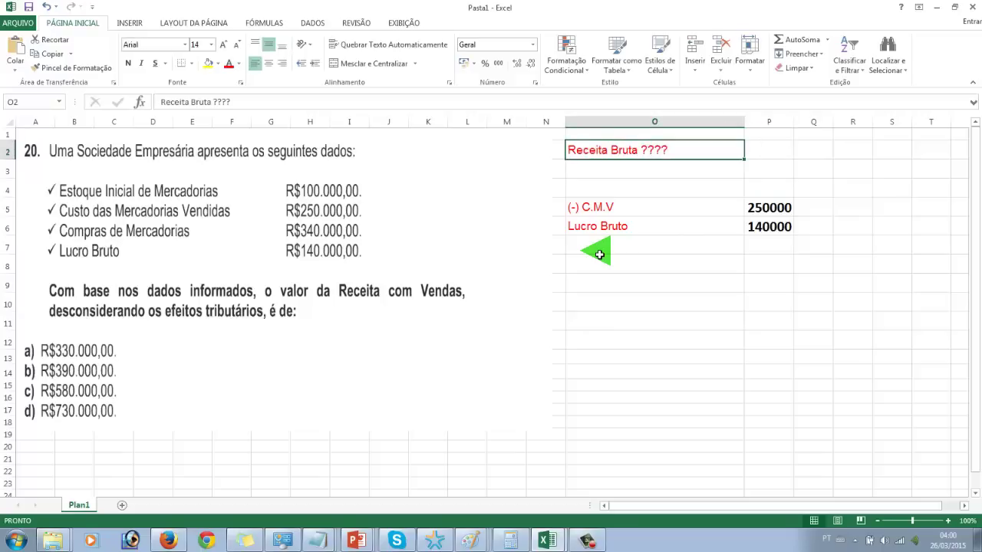
{"action": "key", "text": "Right"}
{"action": "type", "text": "?"}
{"action": "key", "text": "Return"}
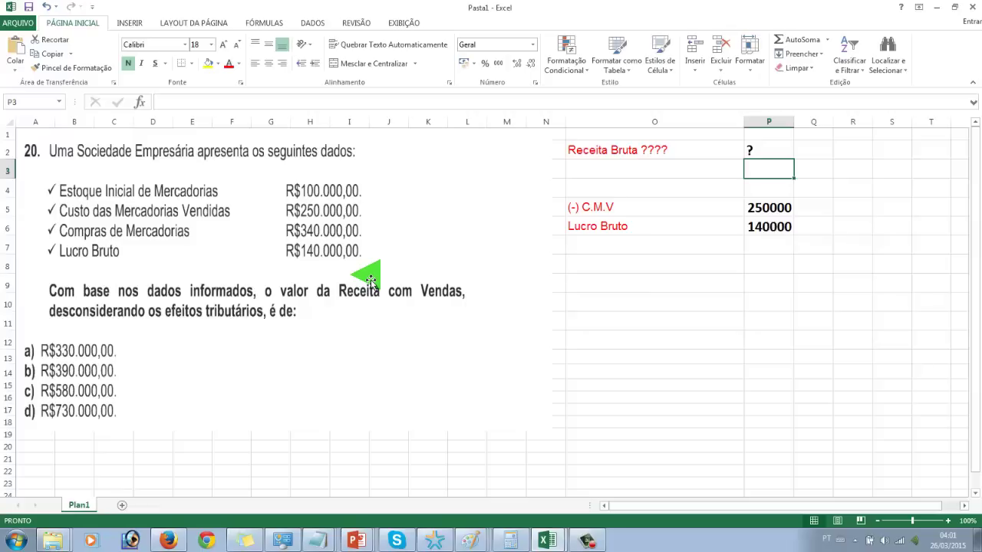
Write the formula note "cmv = ei + compras - ef" in cell O10.
{"action": "double_click", "coordinate": [591, 302]}
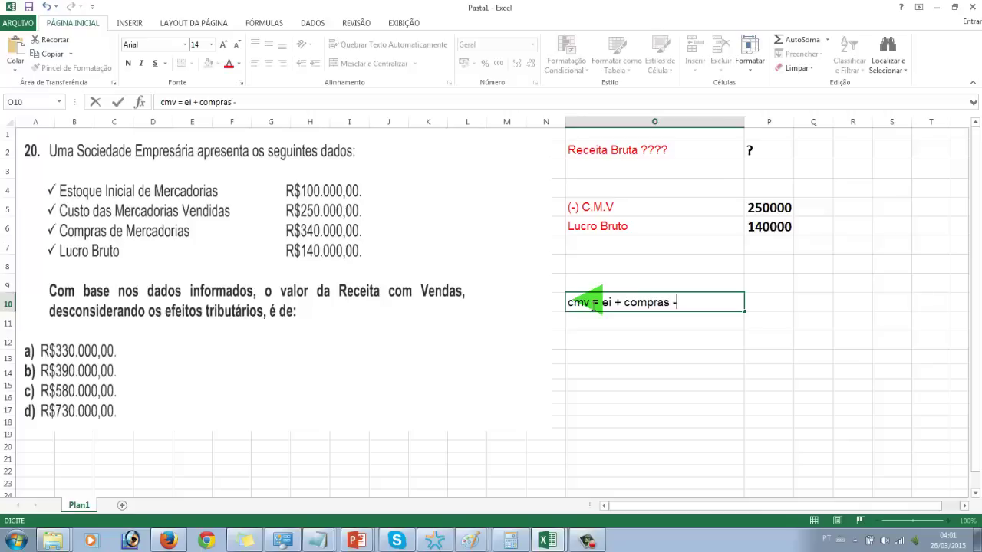
{"action": "key", "text": "Return"}
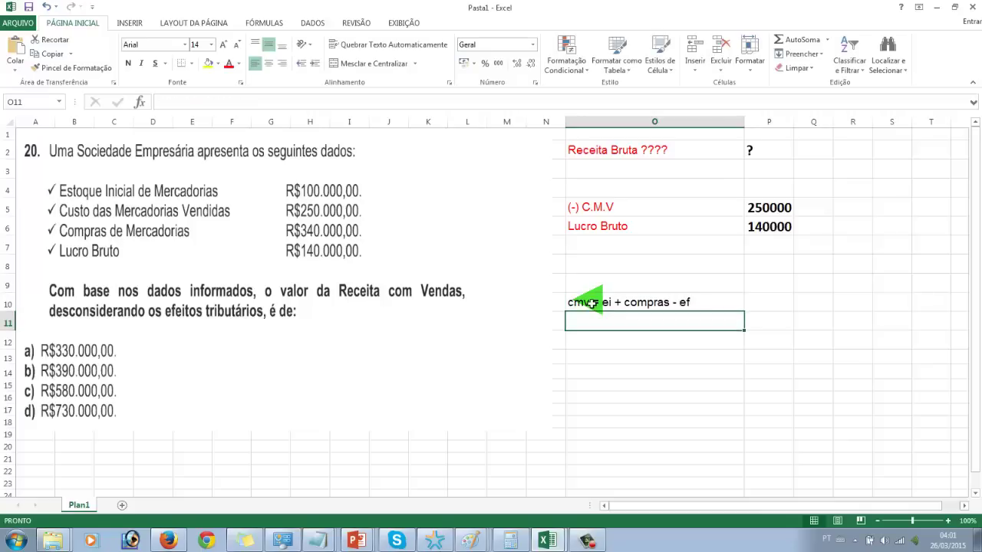
{"action": "left_click", "coordinate": [591, 303]}
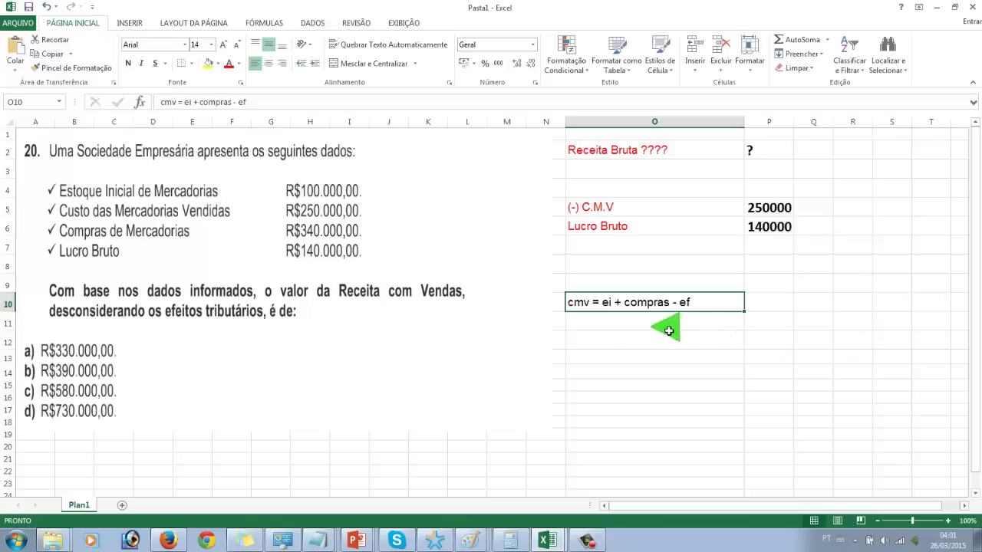
{"action": "double_click", "coordinate": [692, 301]}
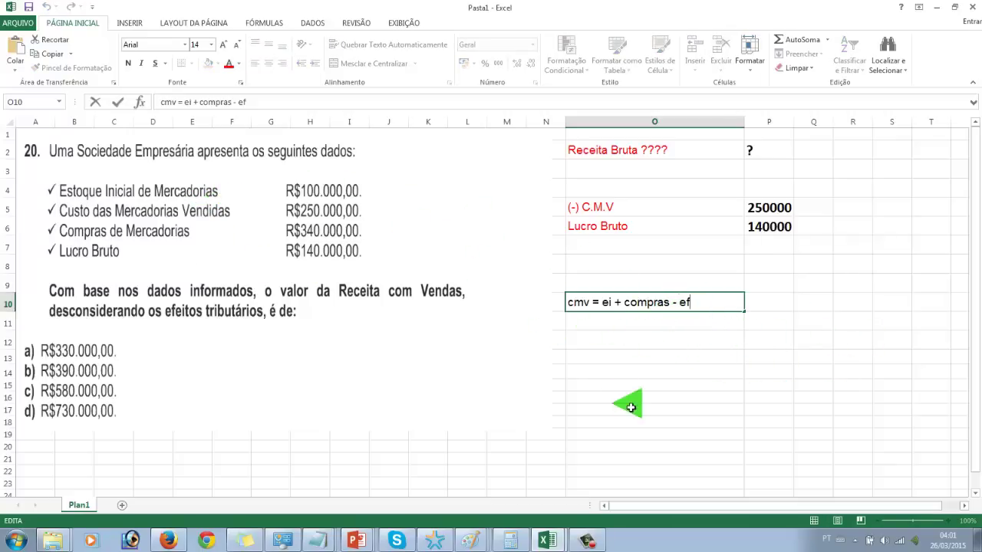
{"action": "key", "text": "Return"}
{"action": "key", "text": "Up"}
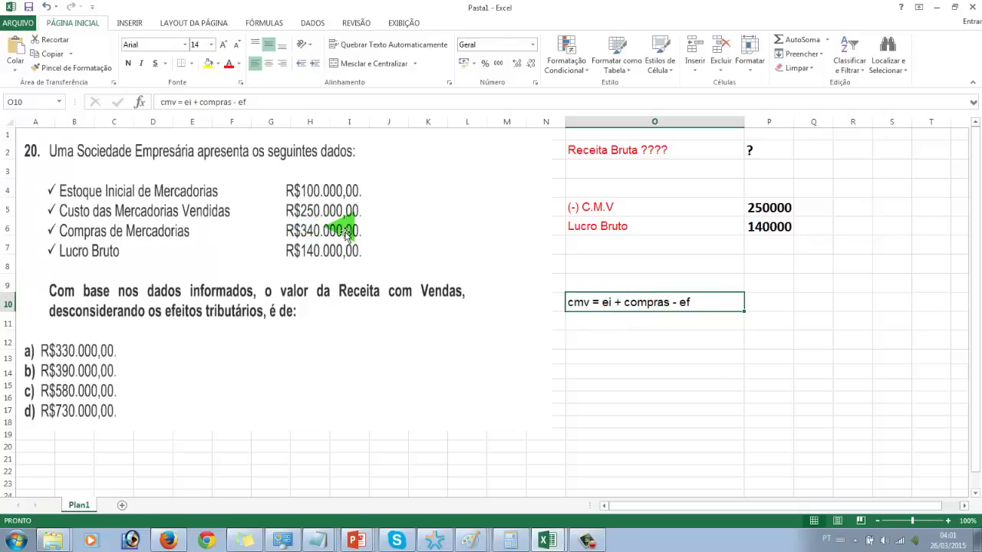
Delete the cost-of-goods formula note from cell O10.
{"action": "left_click", "coordinate": [786, 212]}
{"action": "left_click", "coordinate": [649, 301]}
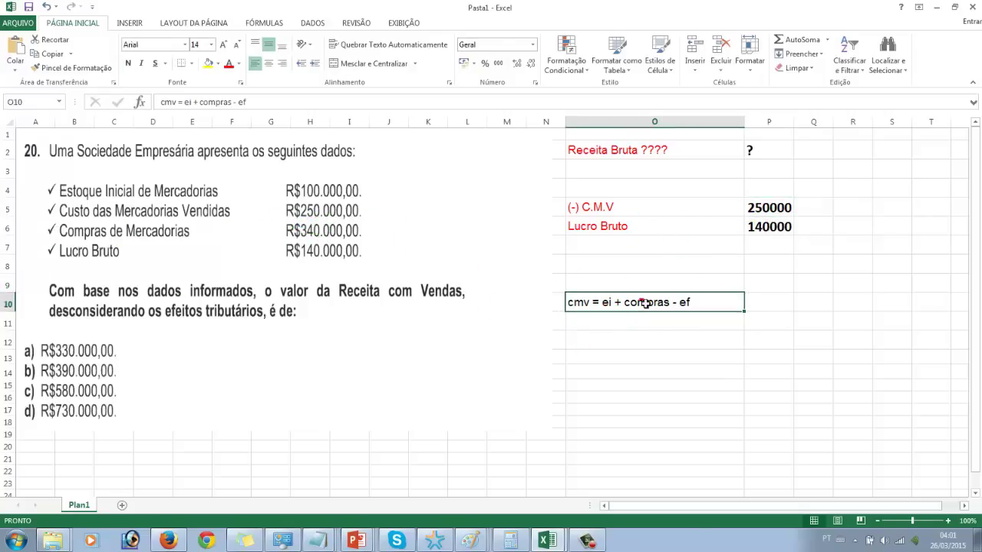
{"action": "key", "text": "Delete"}
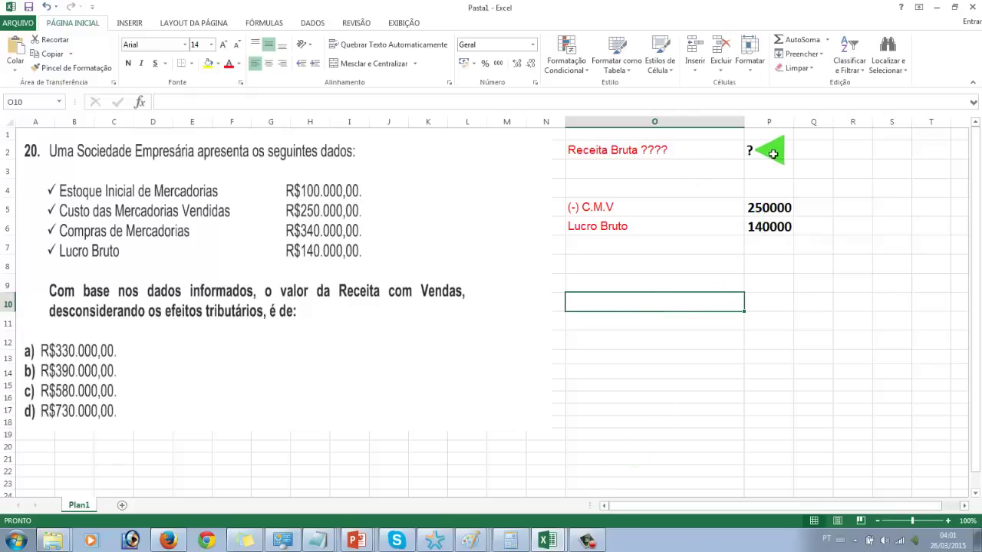
Clear the question mark placeholder from cell P2 beside Receita Bruta.
{"action": "double_click", "coordinate": [759, 150]}
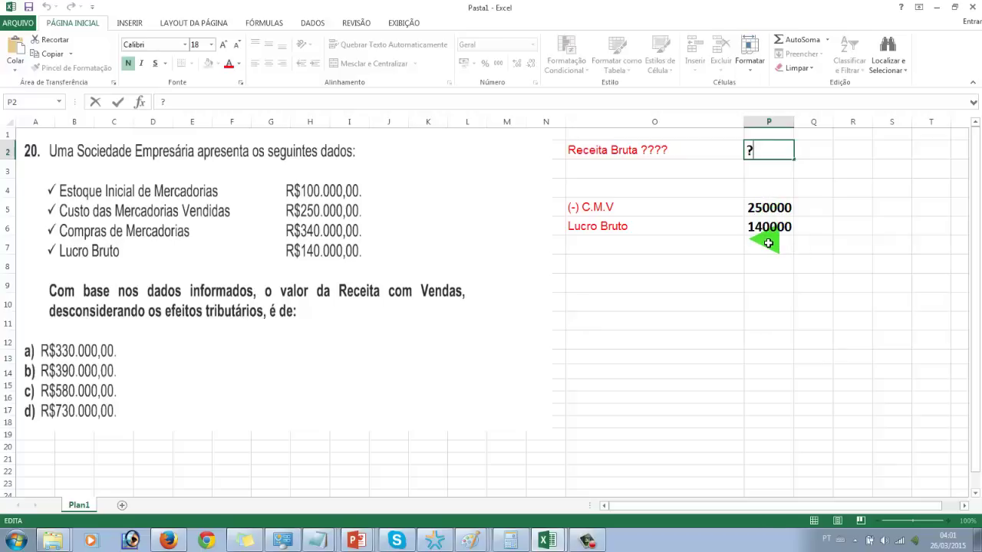
{"action": "left_click", "coordinate": [775, 260]}
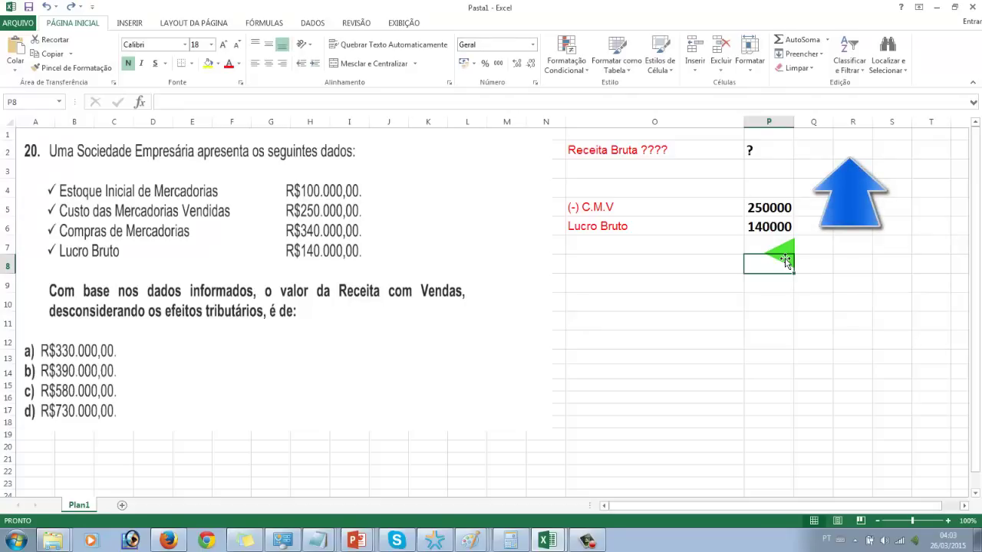
{"action": "key", "text": "Up"}
{"action": "key", "text": "Up"}
{"action": "key", "text": "Up"}
{"action": "key", "text": "Up"}
{"action": "key", "text": "Up"}
{"action": "key", "text": "Up"}
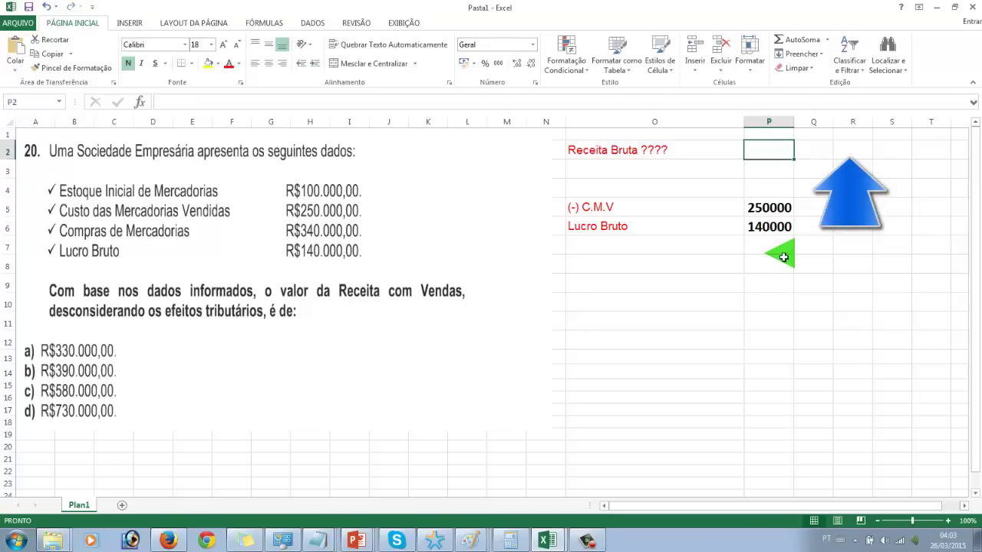
Calculate the Receita Bruta in cell P2 with the formula =250000+140000, adding the C.M.V and Lucro Bruto amounts.
{"action": "type", "text": "="}
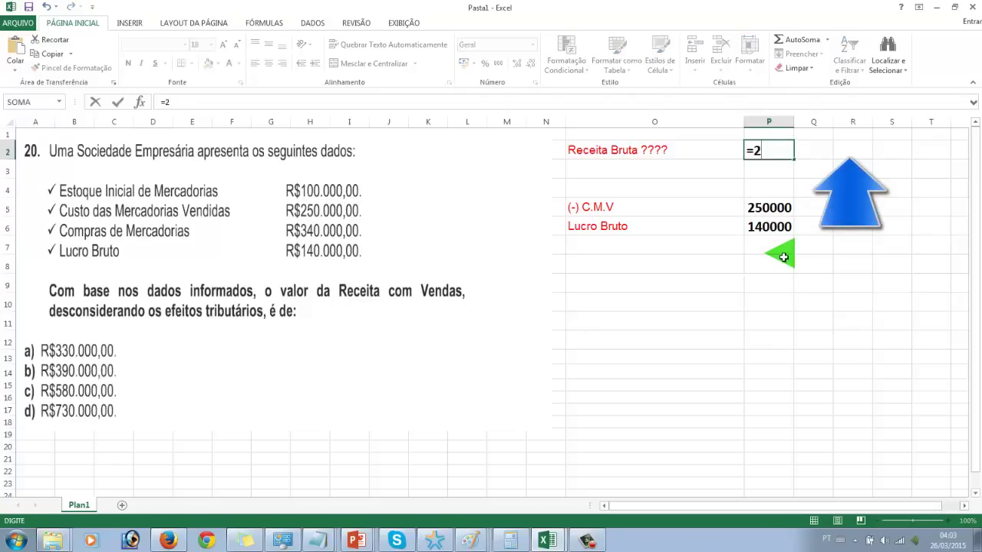
{"action": "type", "text": "250000+"}
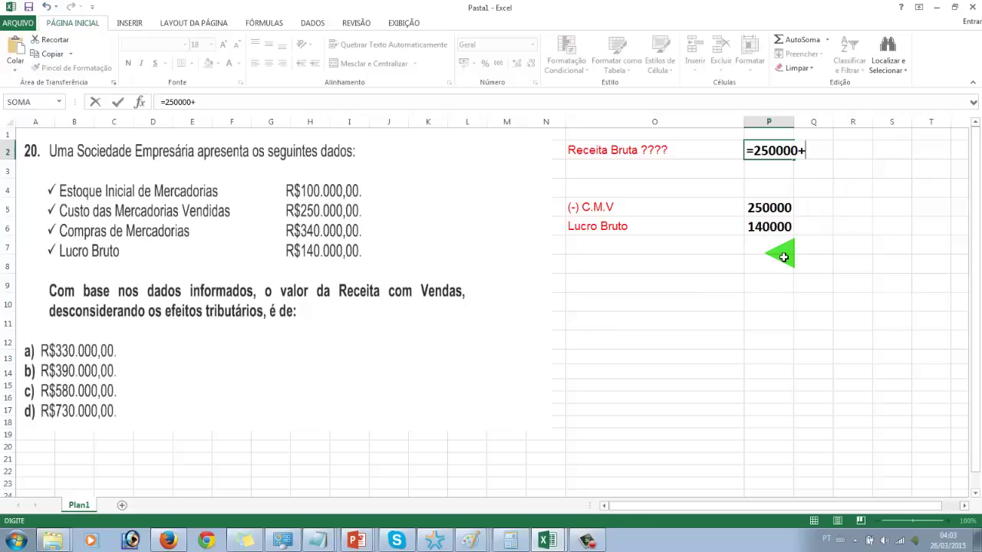
{"action": "type", "text": "140000"}
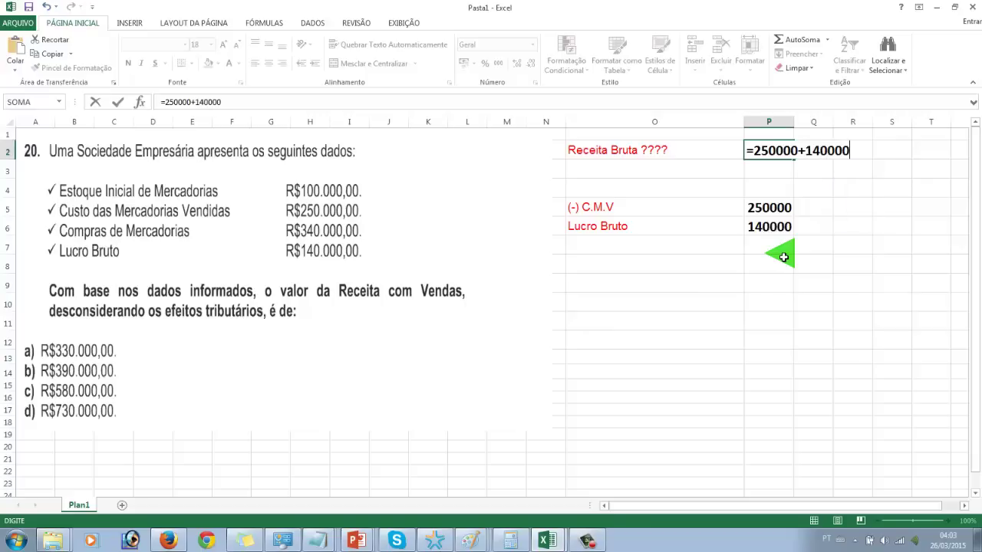
{"action": "key", "text": "Return"}
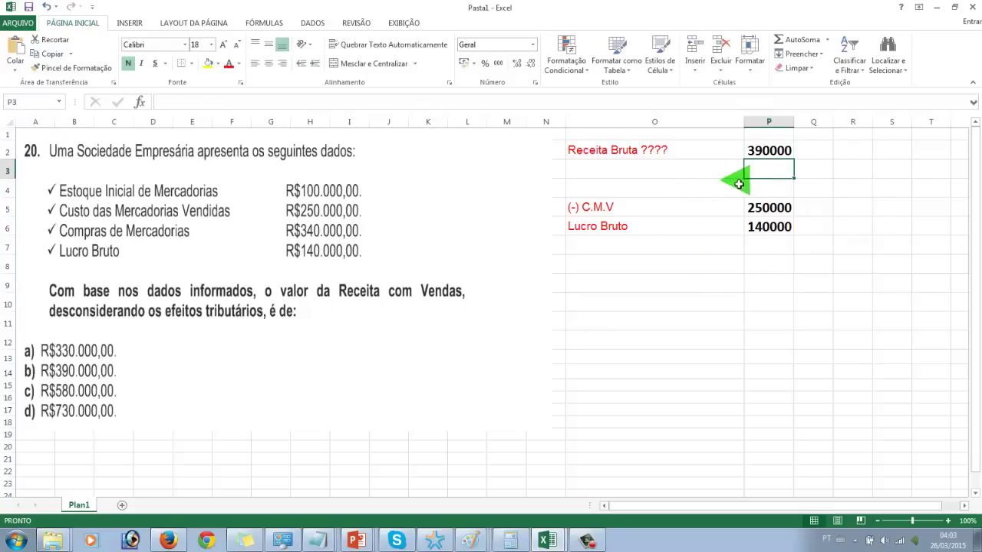
{"action": "left_click", "coordinate": [770, 151]}
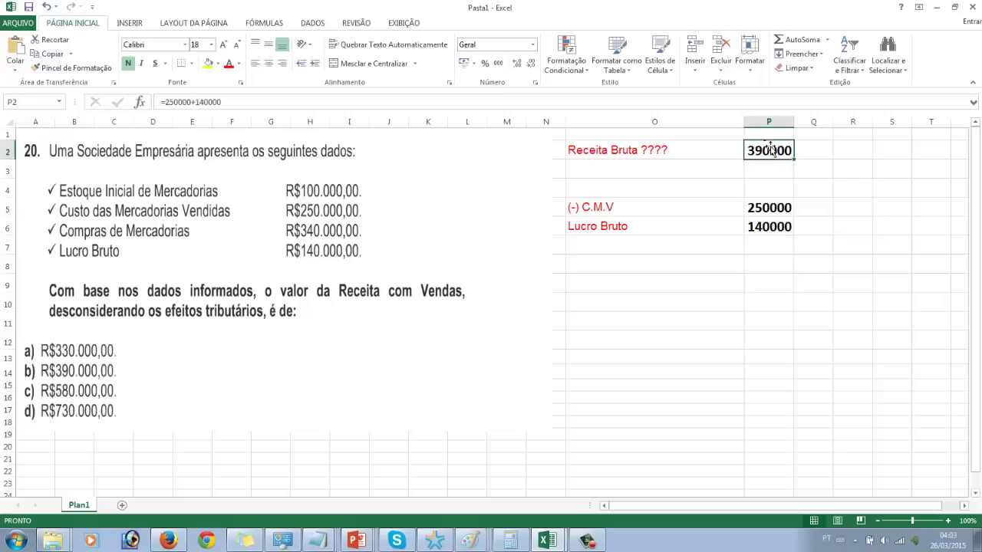
{"action": "left_click", "coordinate": [765, 207]}
{"action": "left_click", "coordinate": [765, 228]}
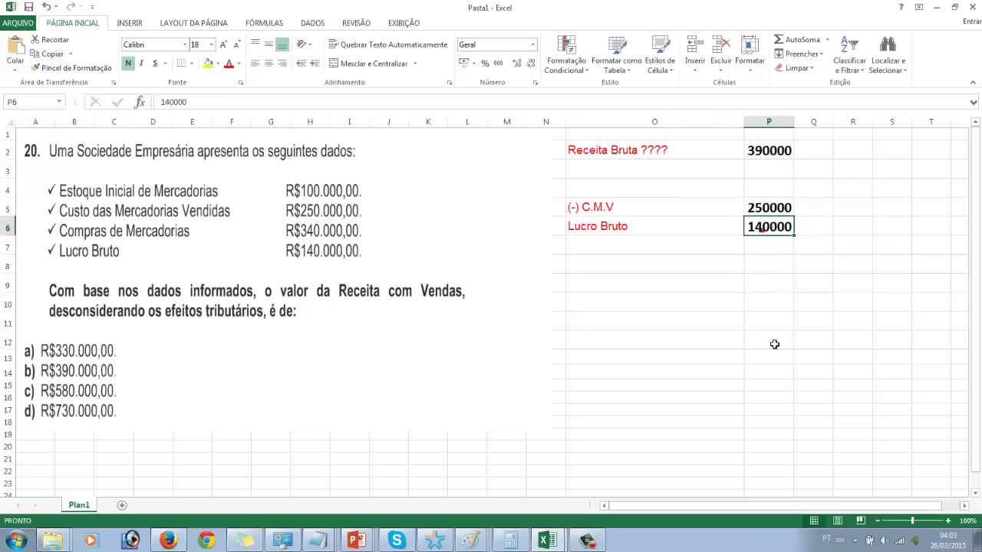
{"action": "left_click", "coordinate": [771, 297]}
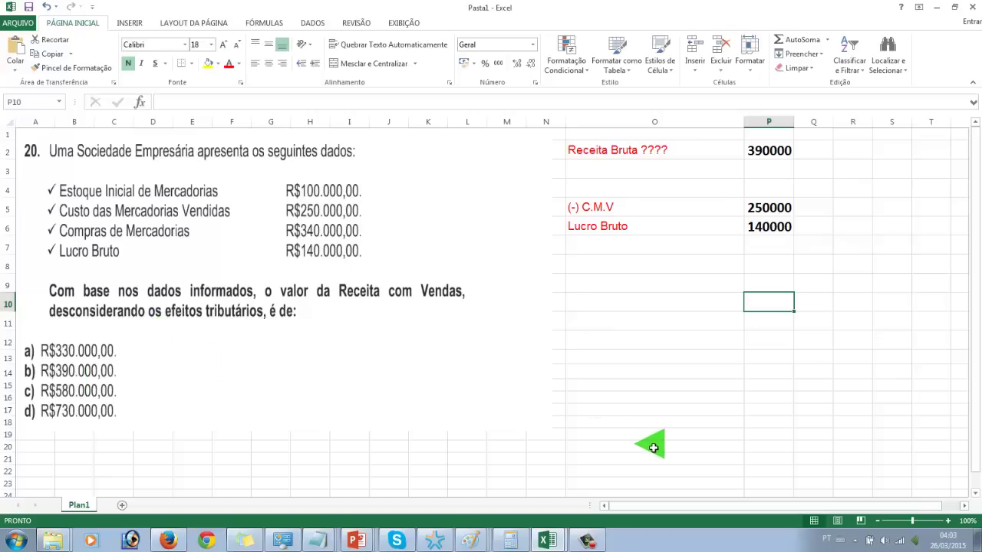
{"action": "type", "text": "=39"}
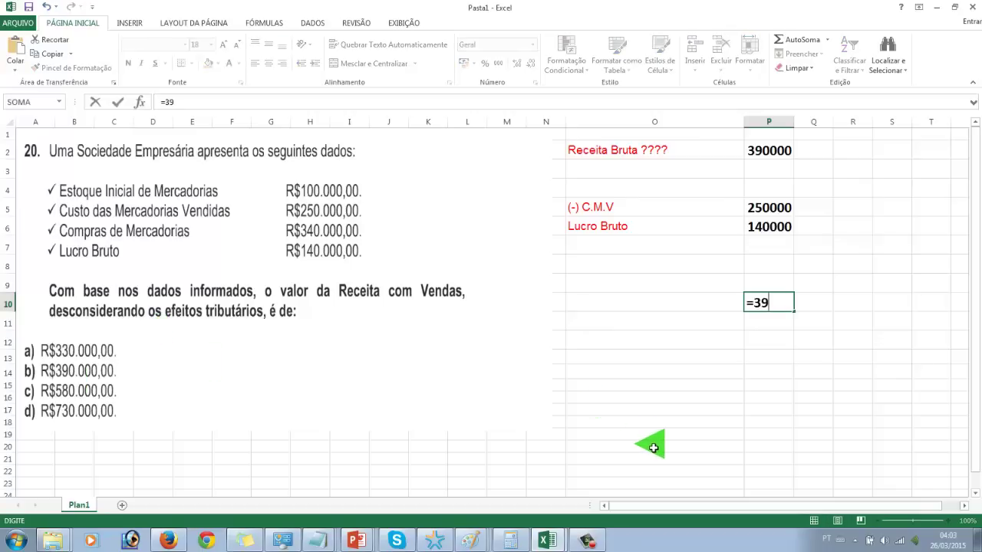
{"action": "type", "text": "0000"}
{"action": "type", "text": "-250"}
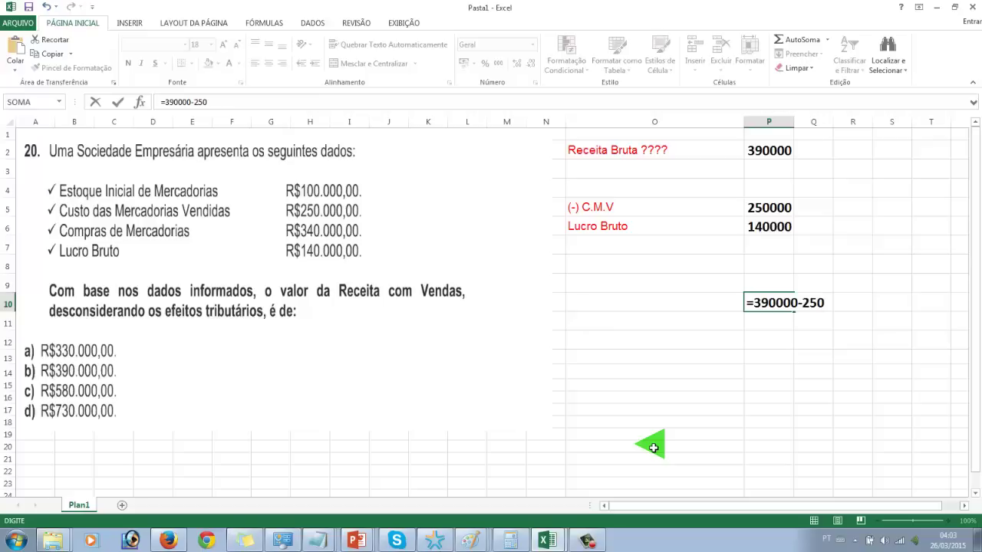
{"action": "type", "text": "000"}
{"action": "key", "text": "Return"}
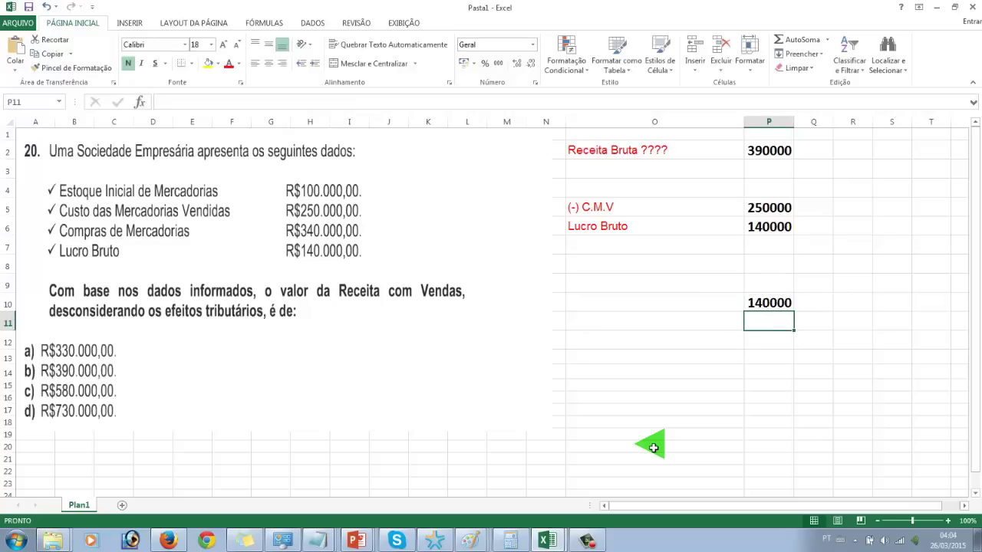
{"action": "key", "text": "Up"}
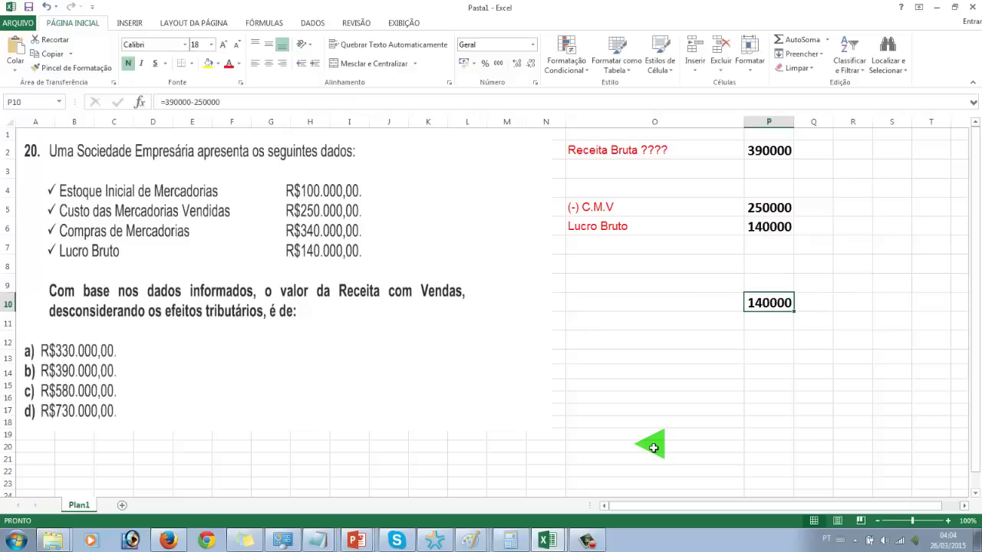
{"action": "key", "text": "Delete"}
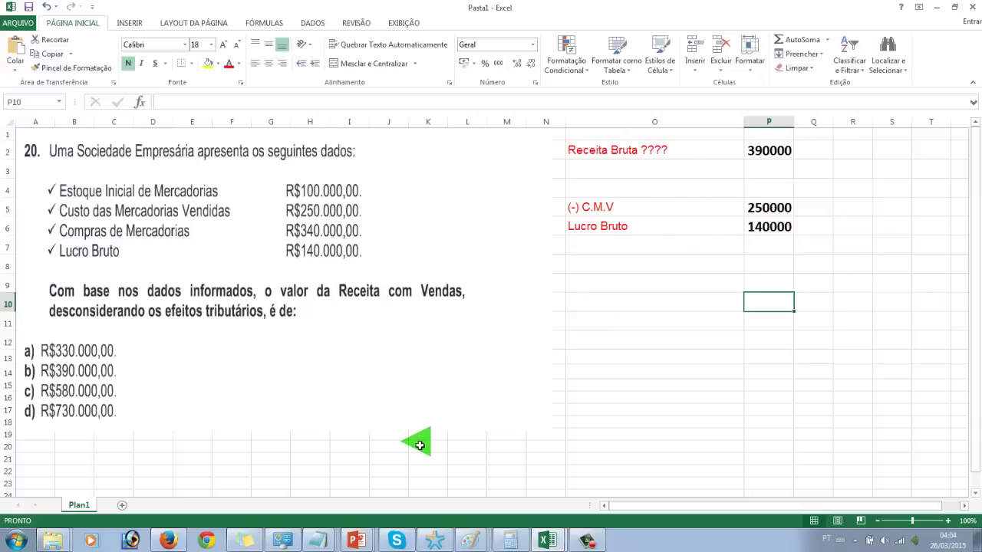
Switch to the running PowerPoint slide show of "modelo" and advance to the slide after the DRE structure.
{"action": "mouse_move", "coordinate": [356, 541]}
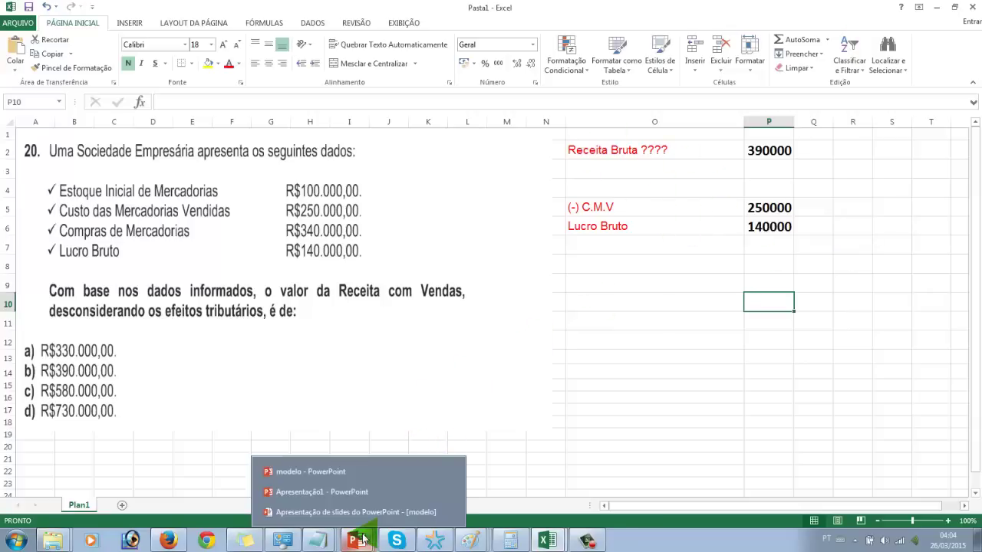
{"action": "left_click", "coordinate": [330, 509]}
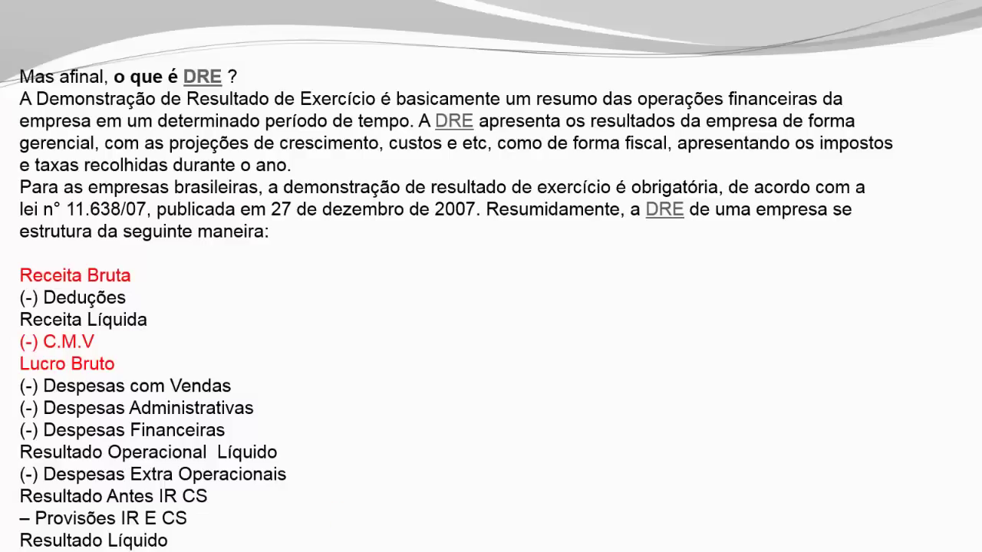
{"action": "key", "text": "Right"}
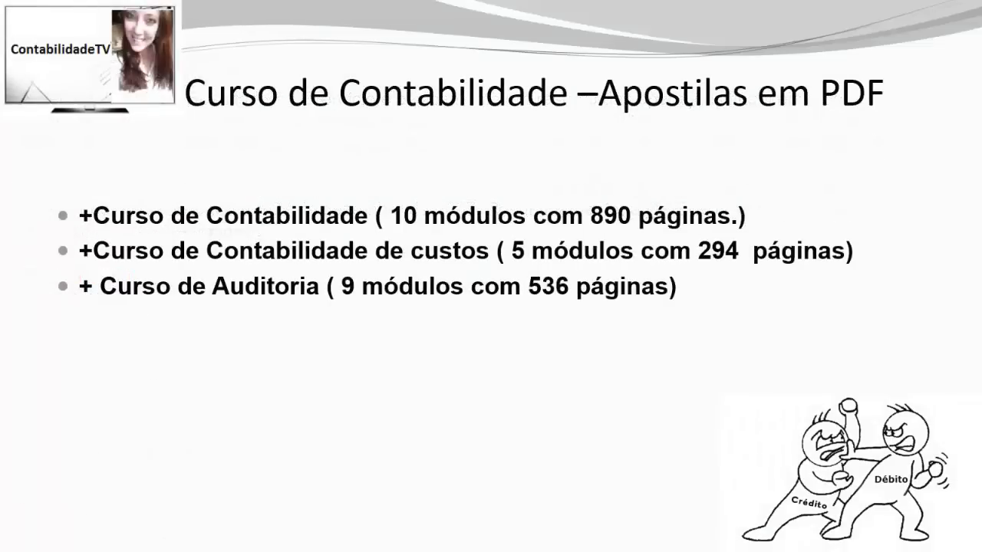